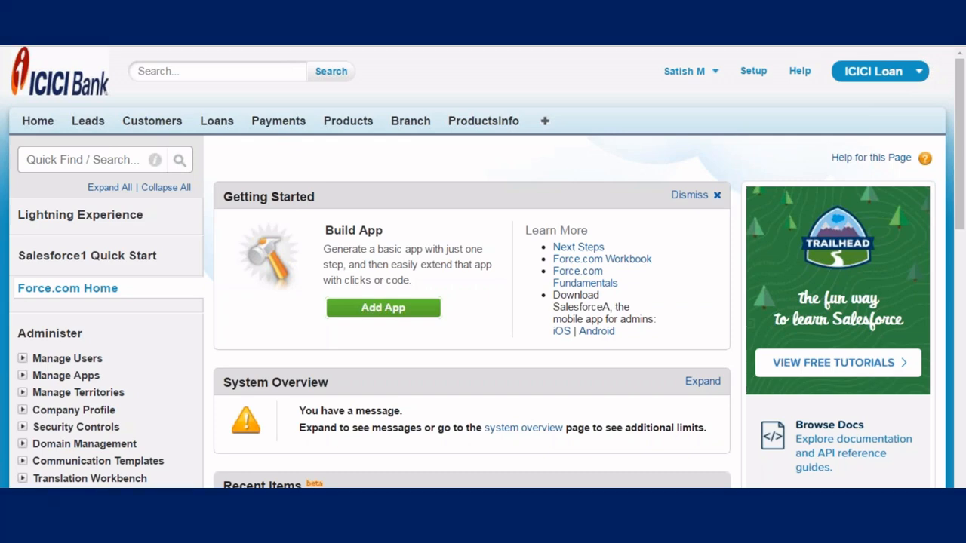
Open the Data Import Wizard page from Data Management in Setup.
left_click(763, 72)
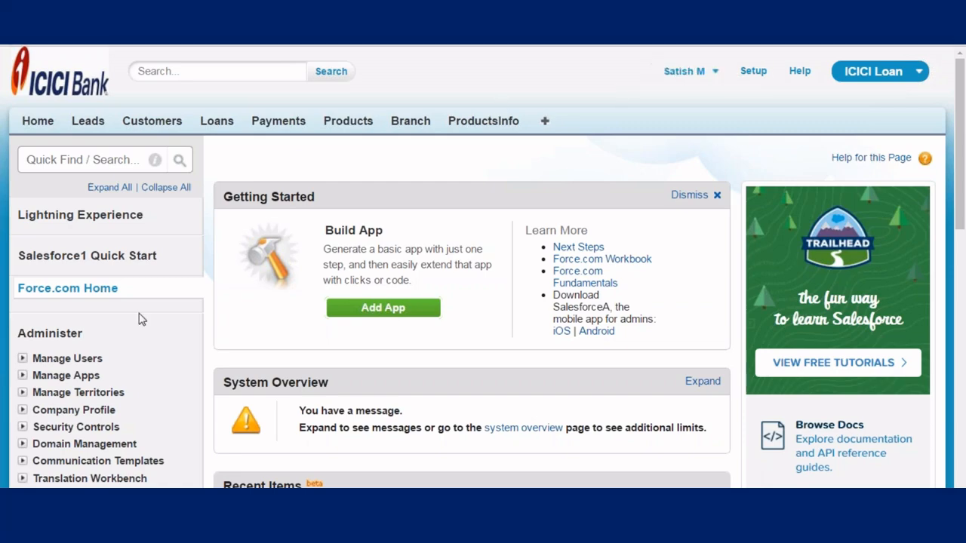
scroll(151, 301, "down", 5)
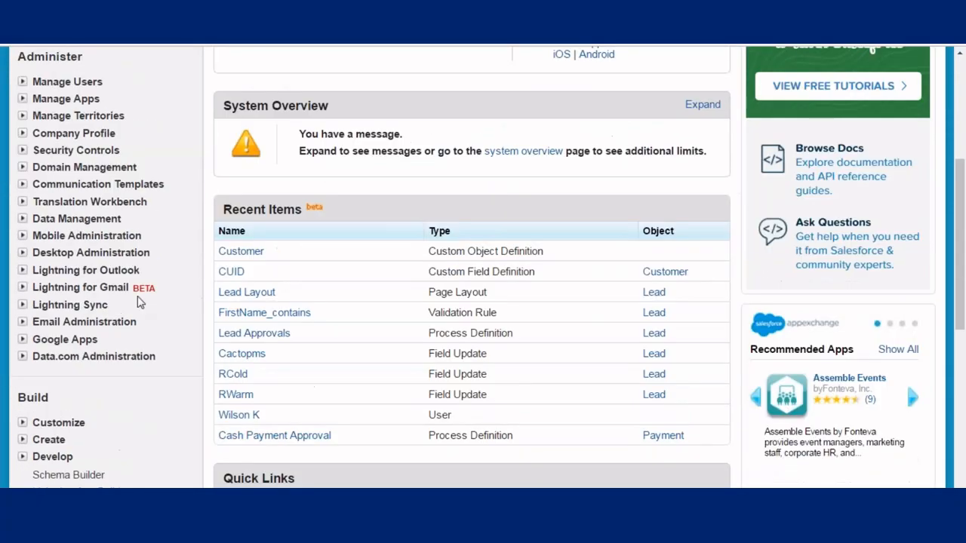
scroll(127, 280, "up", 2)
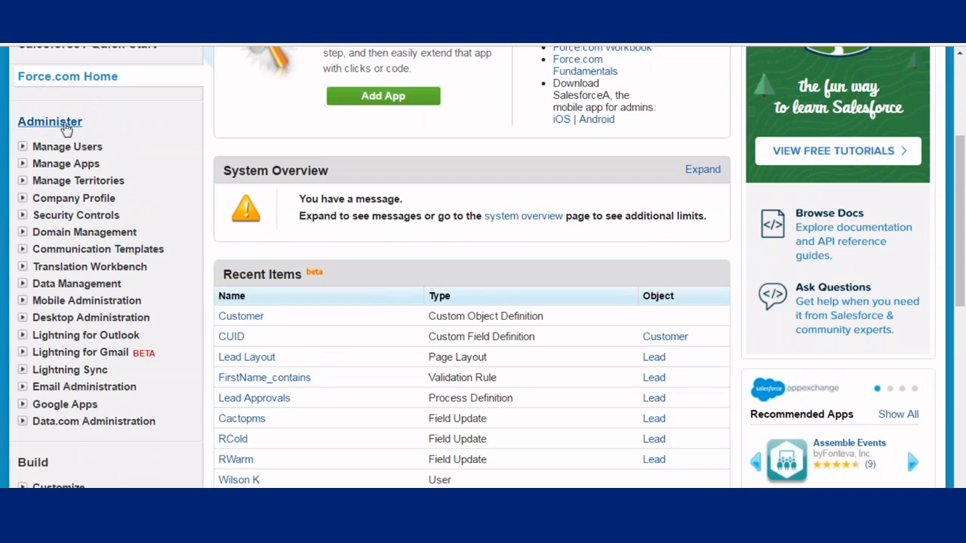
scroll(25, 218, "down", 1)
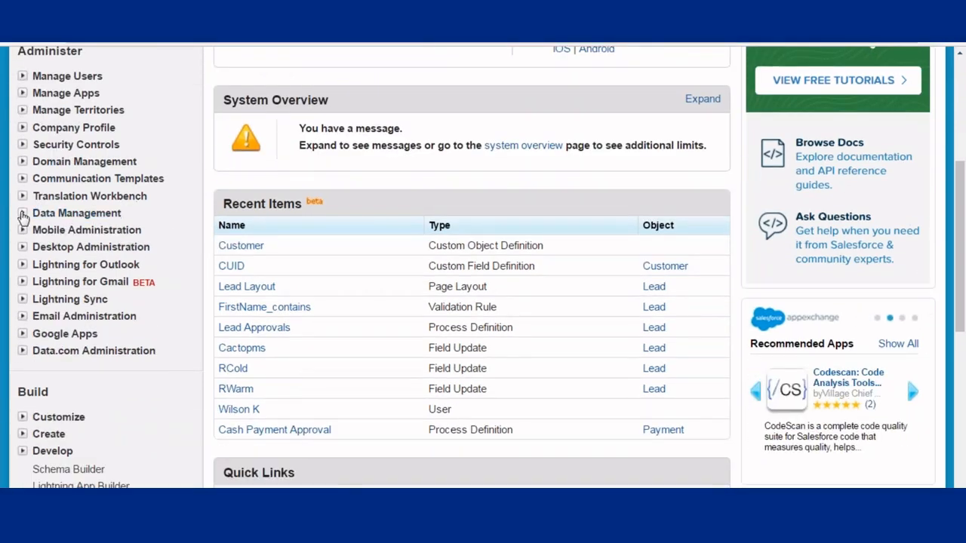
left_click(23, 214)
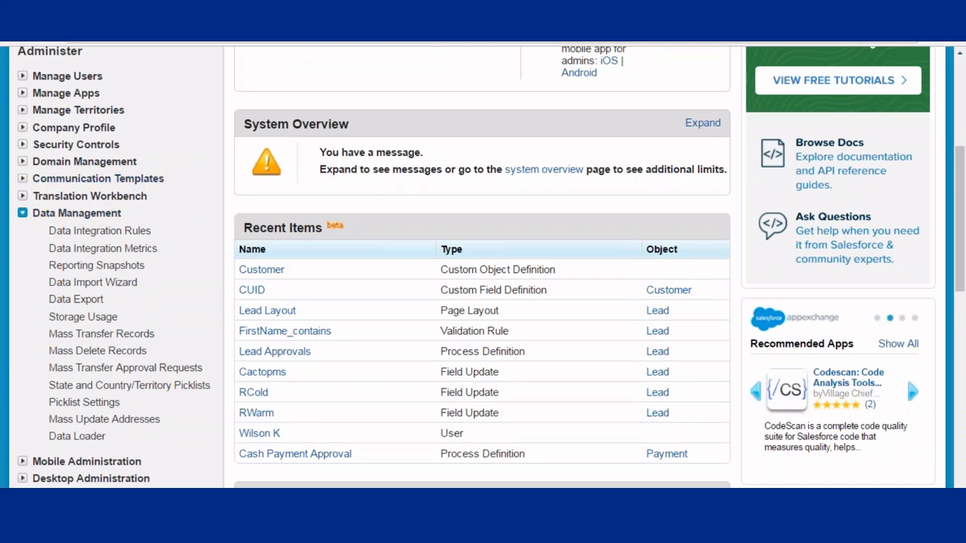
scroll(67, 217, "down", 1)
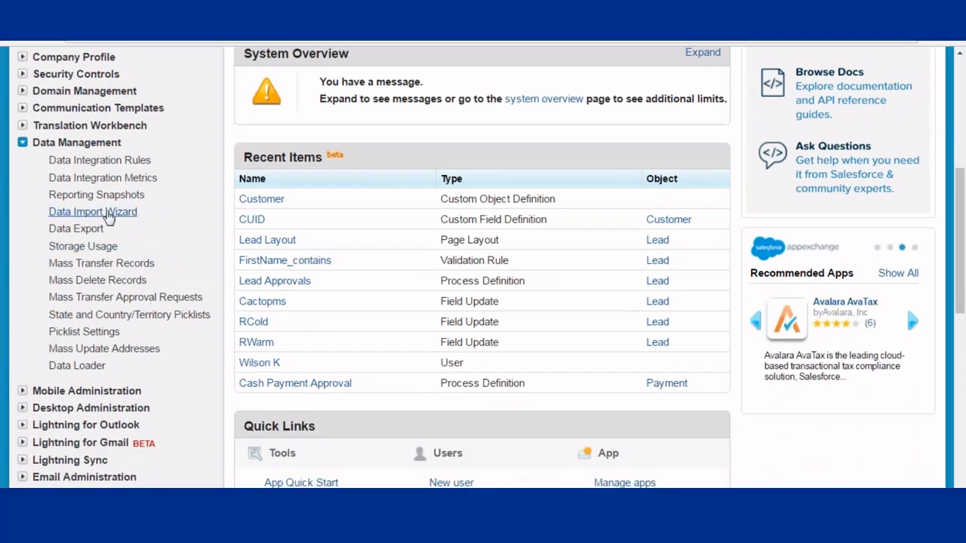
left_click(93, 211)
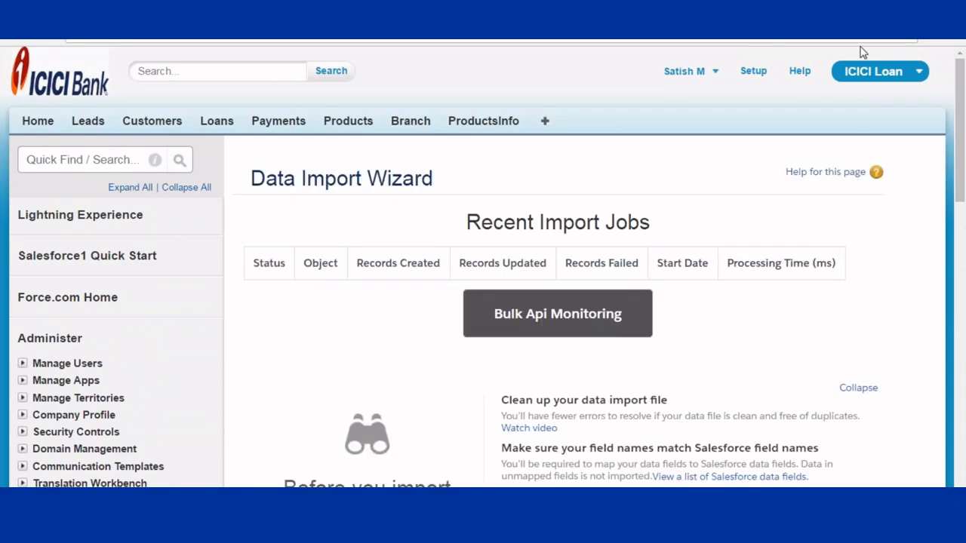
Return to Setup, reopen the Data Import Wizard under Data Management, and launch the wizard.
left_click(753, 71)
scroll(279, 184, "down", 2)
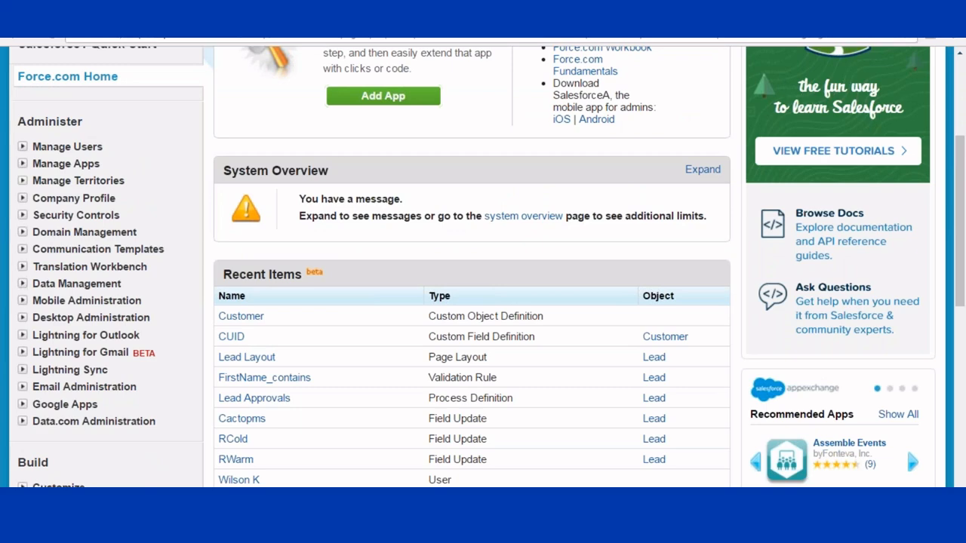
left_click(22, 285)
scroll(72, 201, "down", 2)
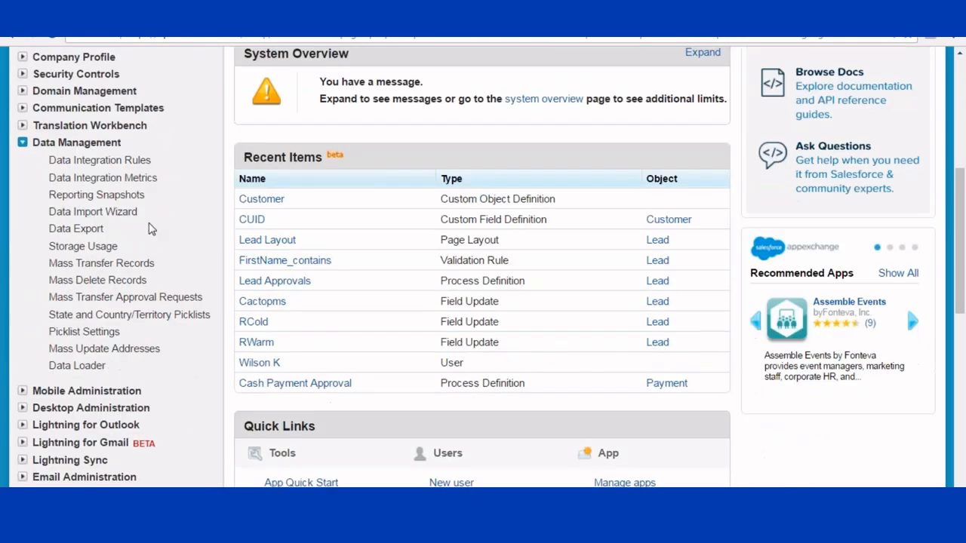
left_click(92, 213)
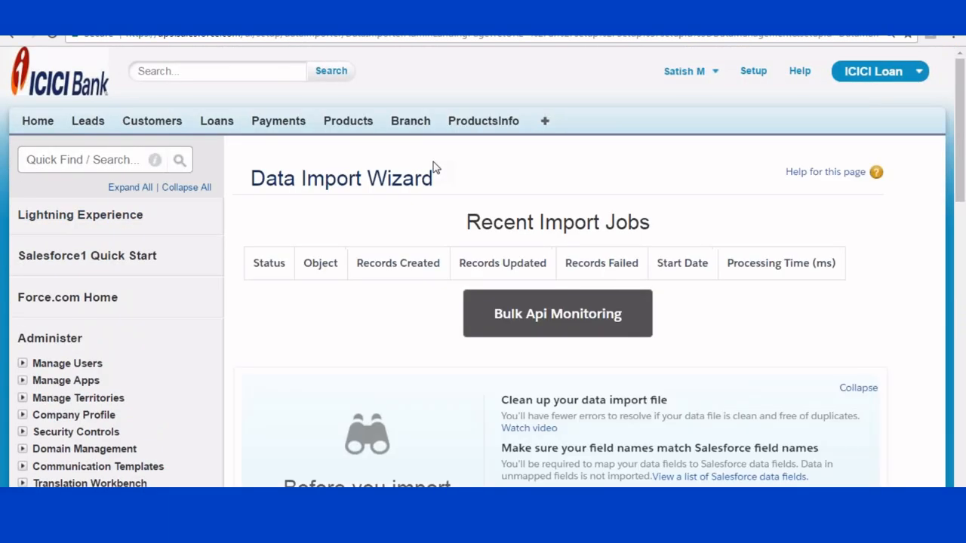
scroll(436, 177, "down", 6)
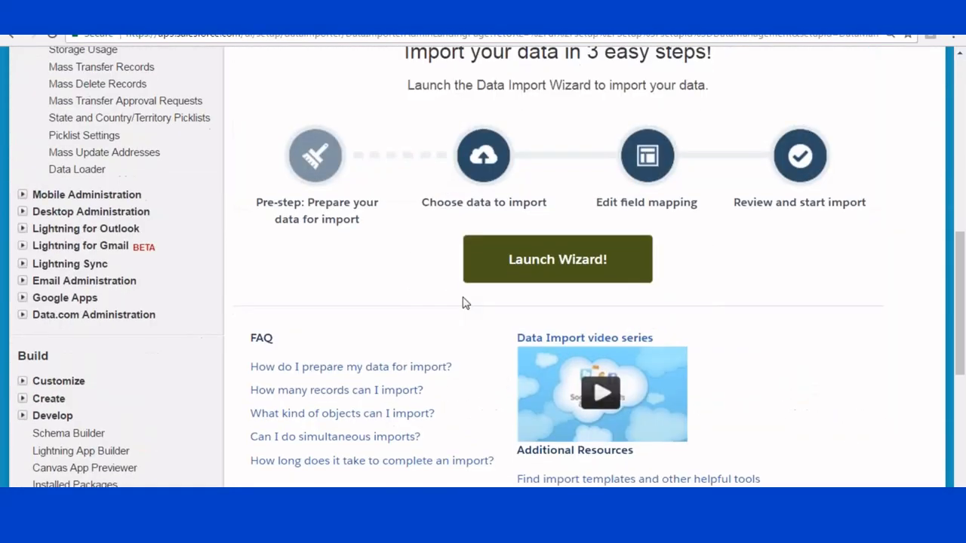
left_click(546, 265)
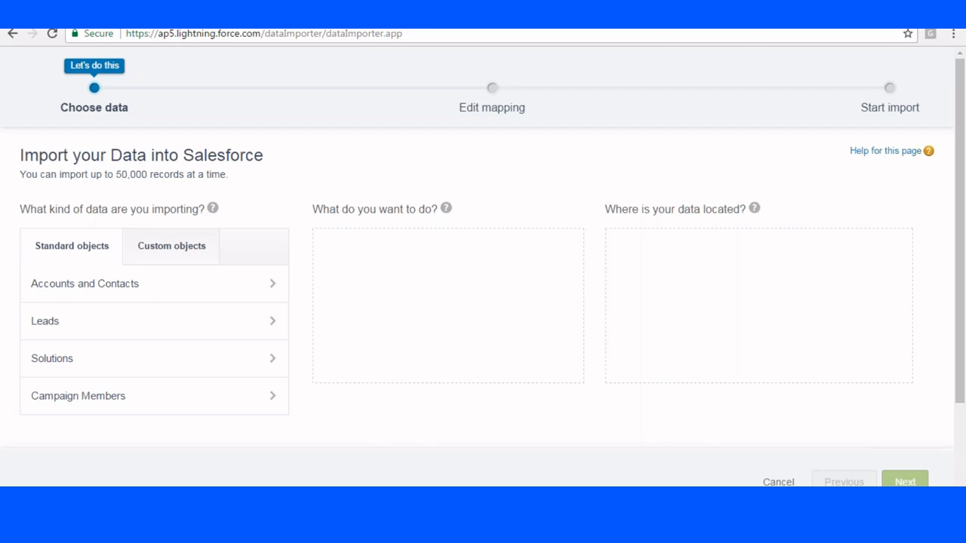
Choose the Customers custom object as the kind of data to import.
left_click(180, 249)
scroll(181, 288, "down", 2)
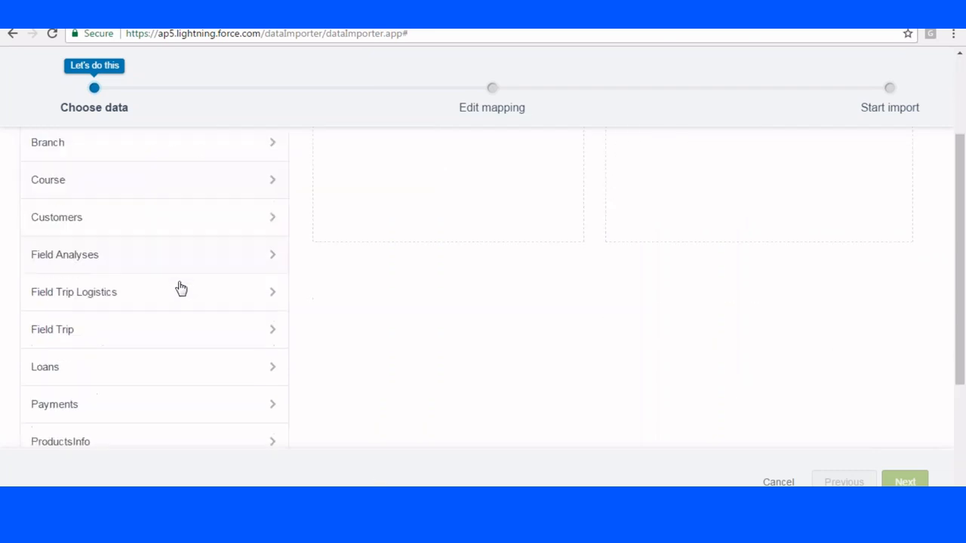
scroll(107, 224, "up", 2)
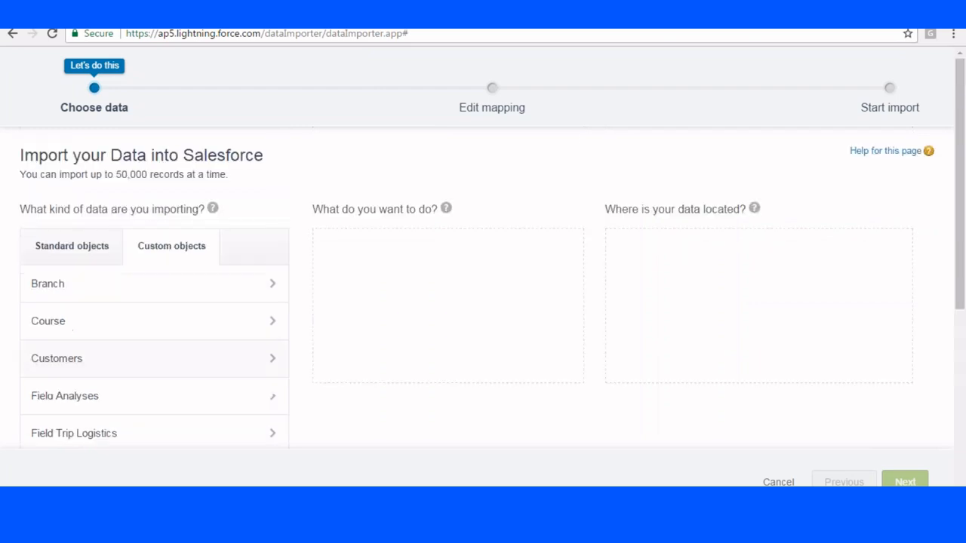
left_click(74, 358)
scroll(349, 197, "down", 1)
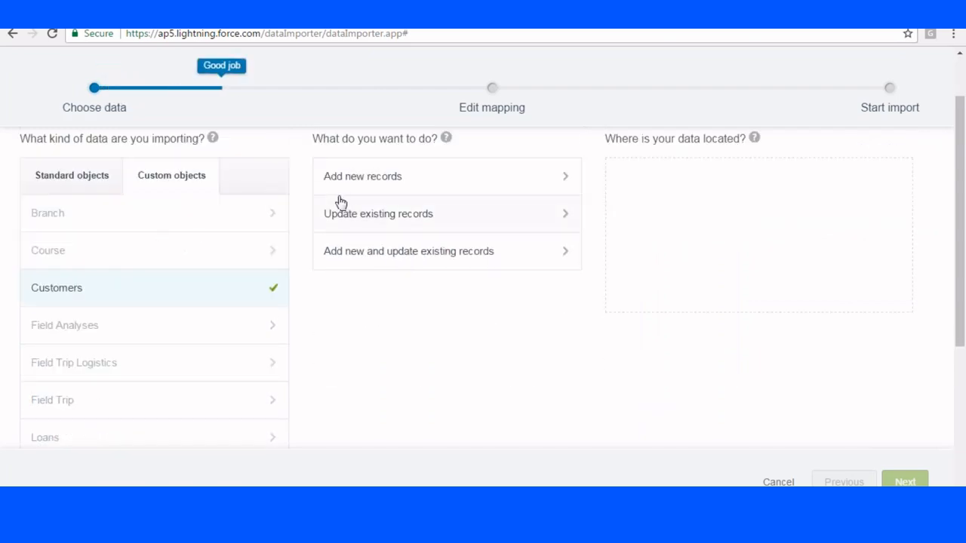
scroll(312, 209, "up", 1)
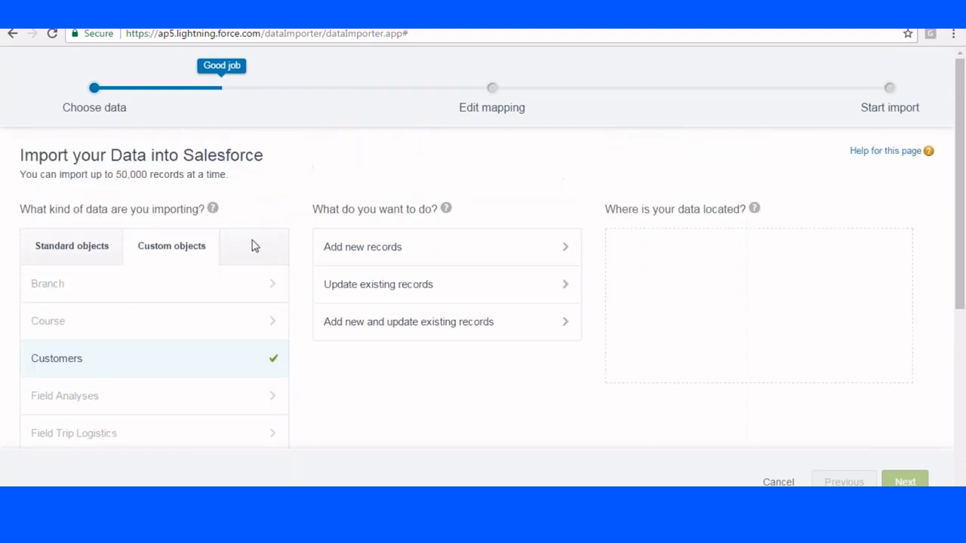
Reset the custom object choice, select Customers again, and set the import to add new records.
left_click(165, 251)
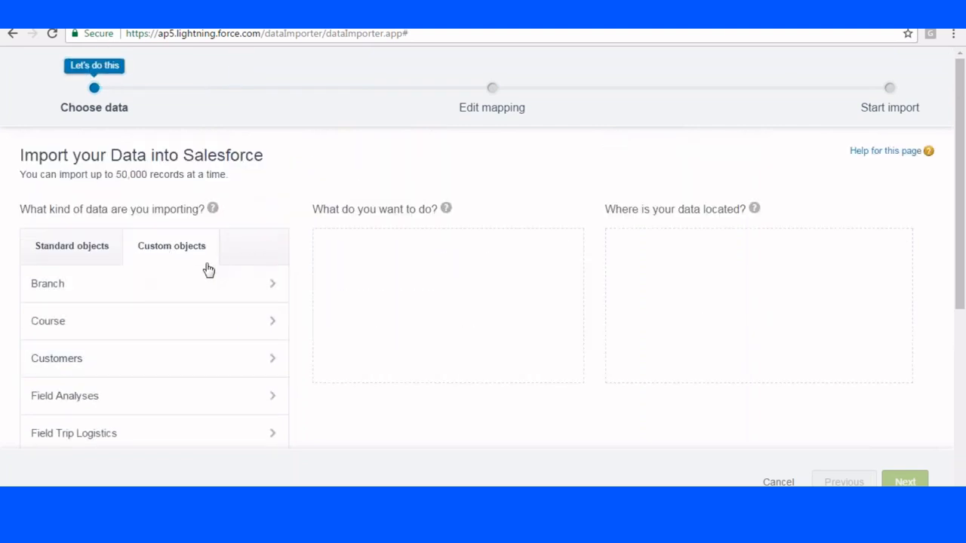
scroll(205, 269, "down", 1)
scroll(192, 291, "up", 1)
left_click(190, 358)
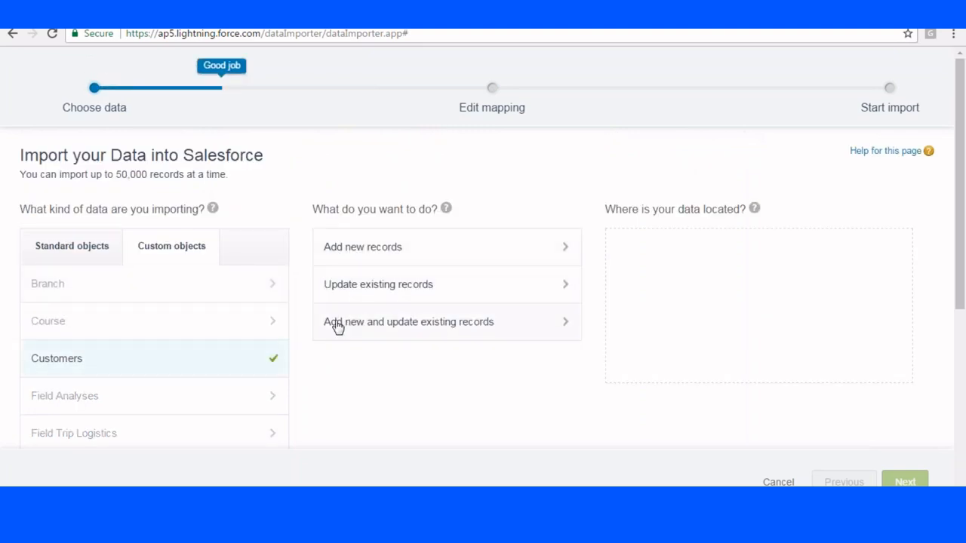
left_click(451, 249)
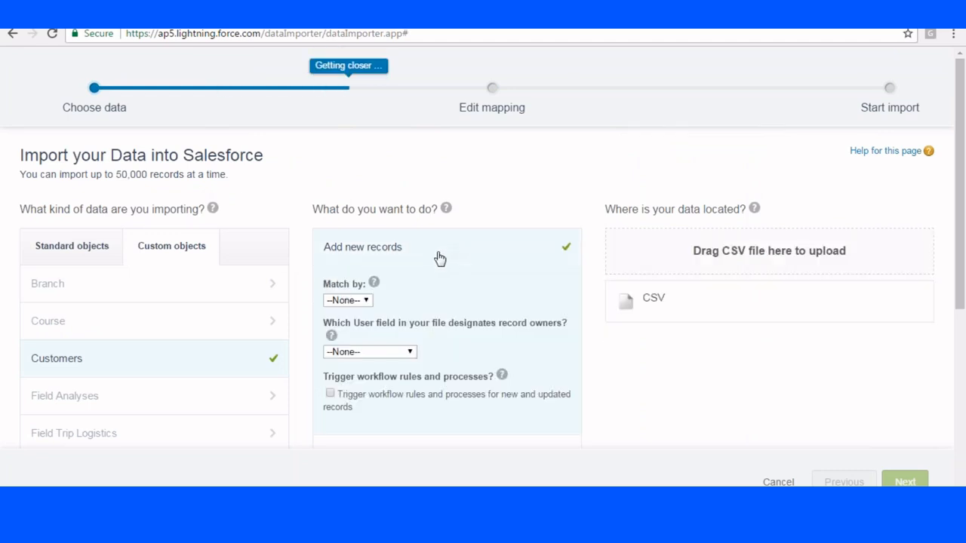
Choose Customer.csv from New folder on the Desktop, showing all file types, as the CSV source and continue to field mapping.
scroll(438, 258, "down", 1)
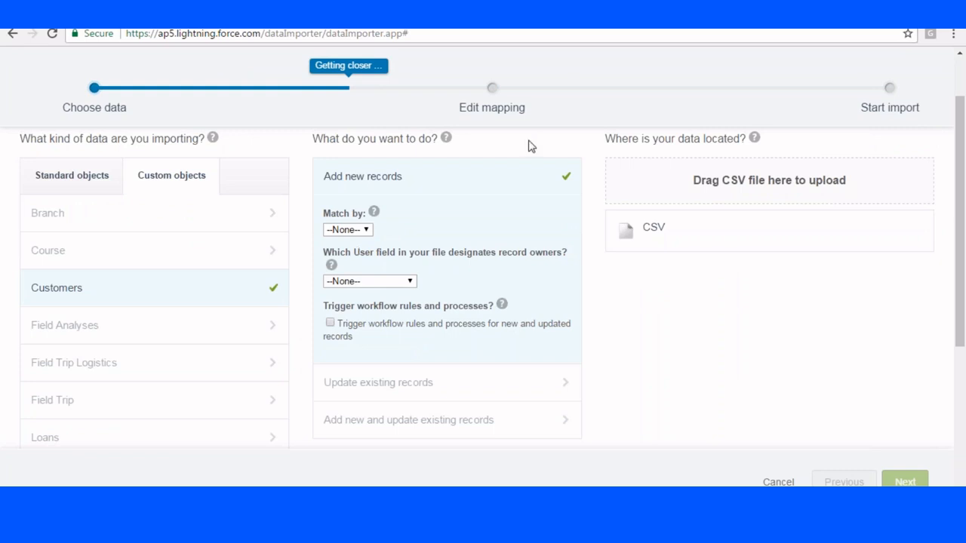
left_click(645, 233)
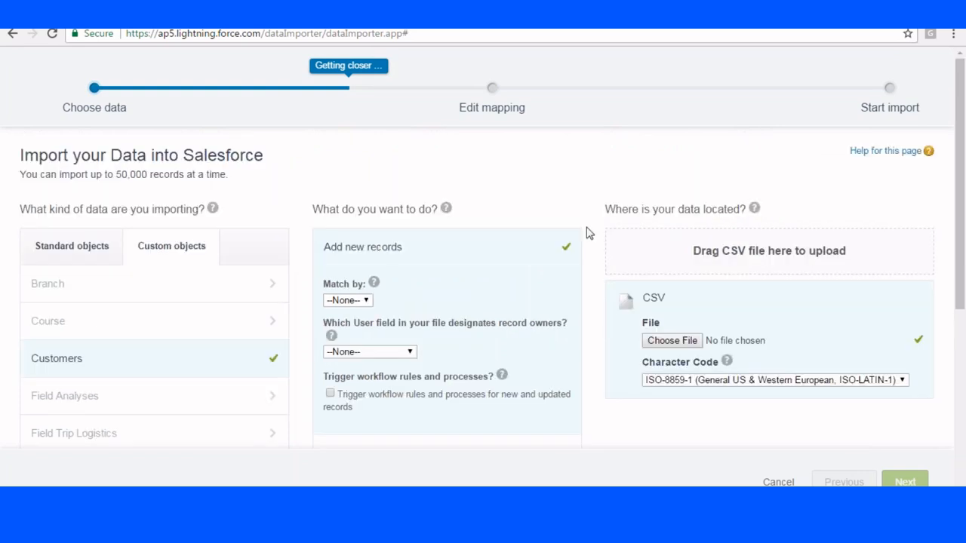
left_click(695, 343)
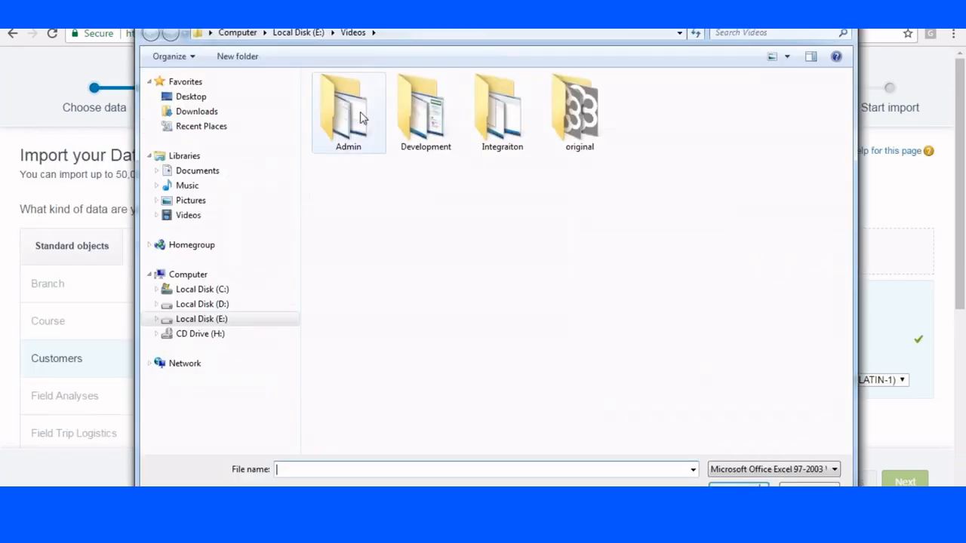
left_click(190, 96)
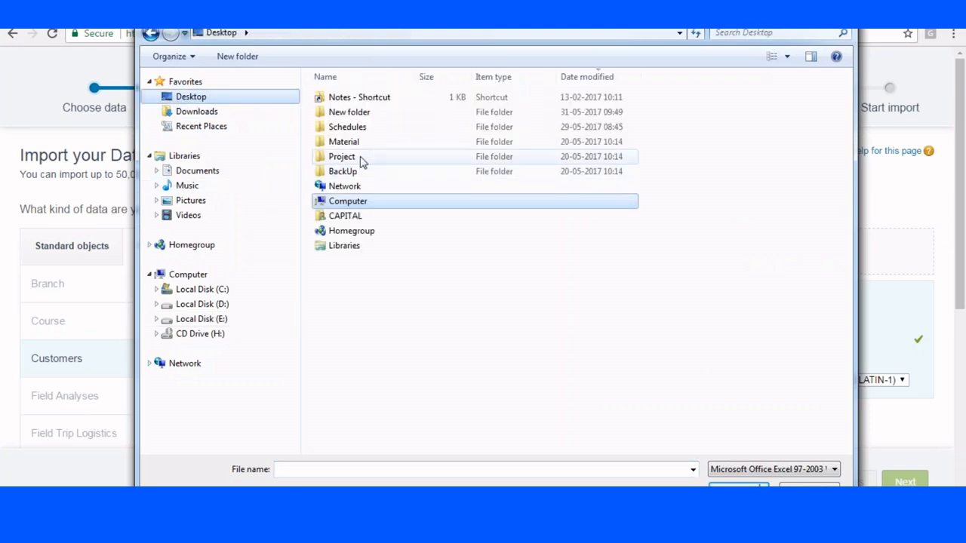
double_click(351, 113)
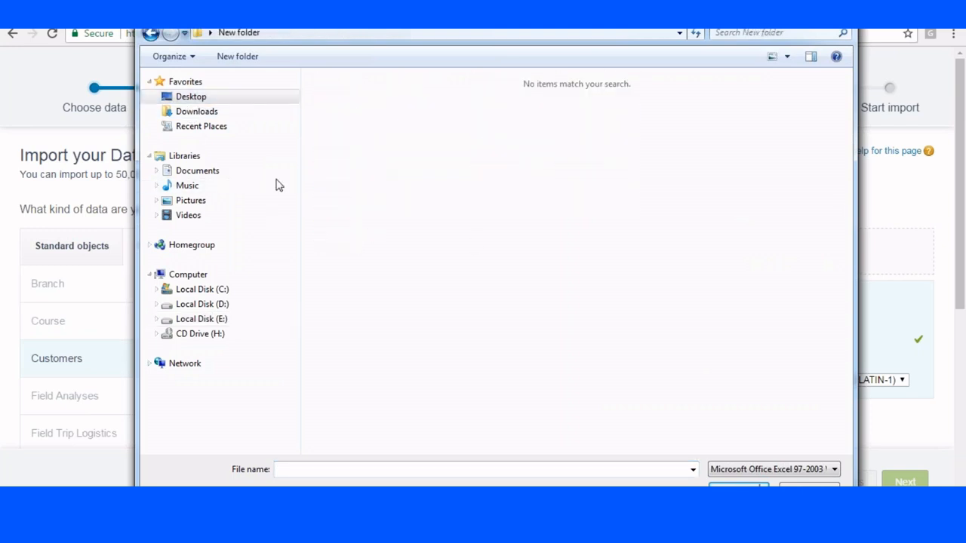
left_click(787, 469)
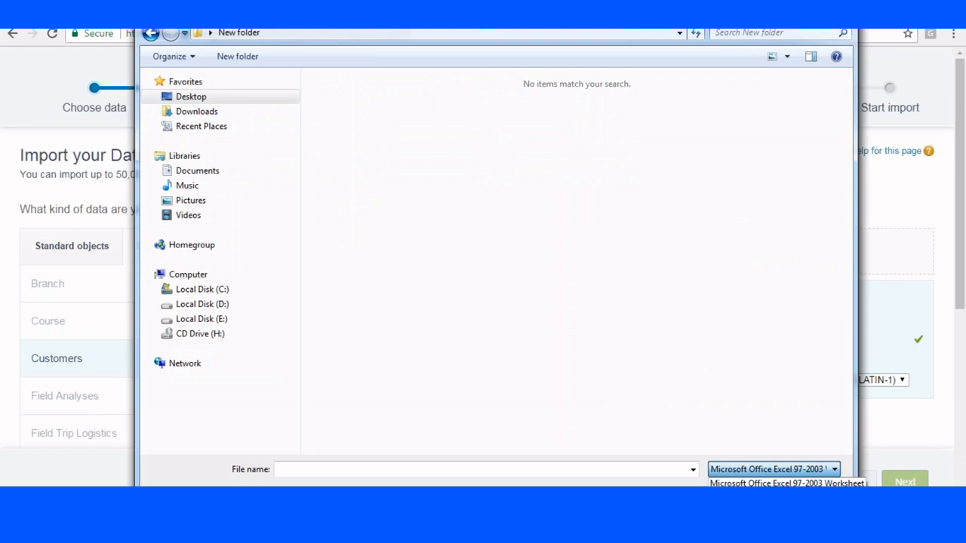
left_click(755, 494)
left_click(334, 126)
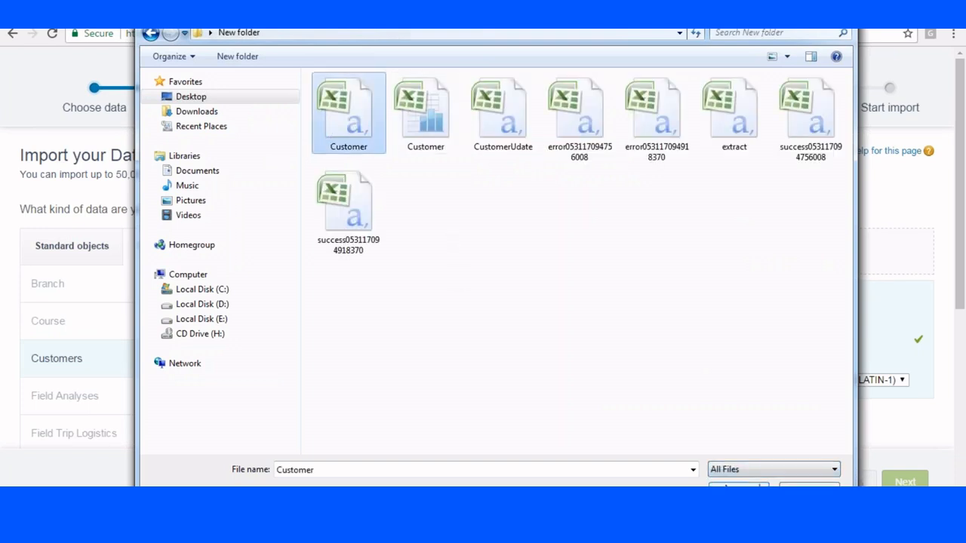
left_click(759, 487)
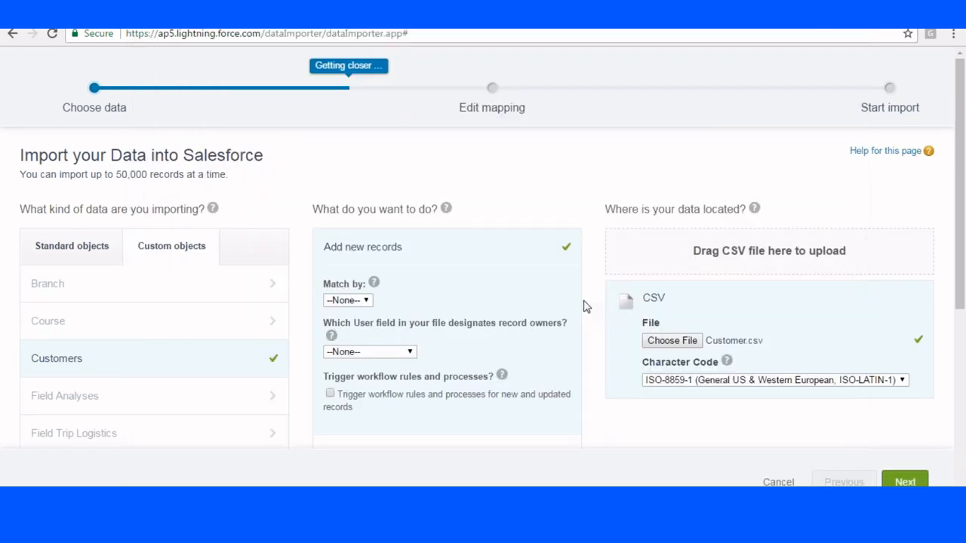
left_click(904, 483)
Map the unmapped Income CSV header to the AnnualRevenue field.
scroll(606, 276, "down", 2)
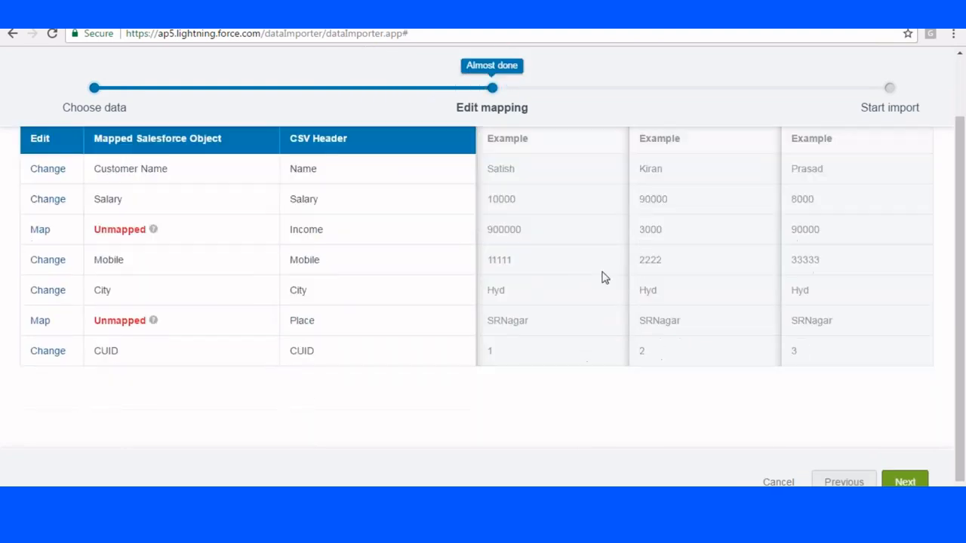
scroll(489, 304, "up", 2)
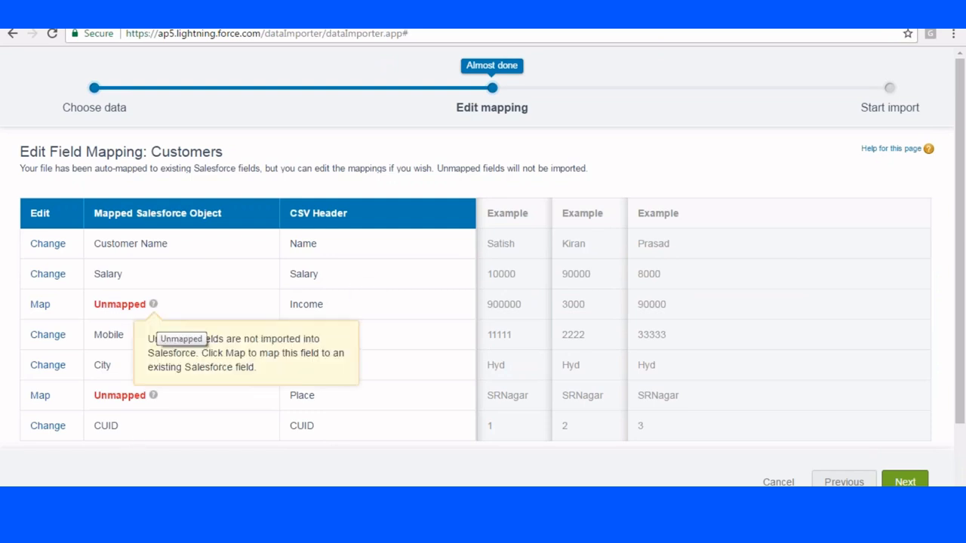
left_click(40, 304)
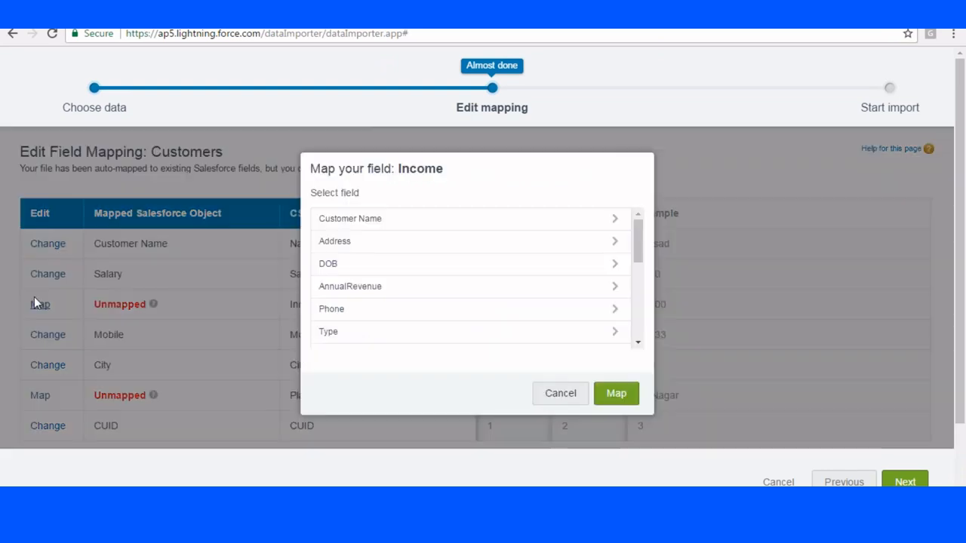
scroll(498, 241, "down", 2)
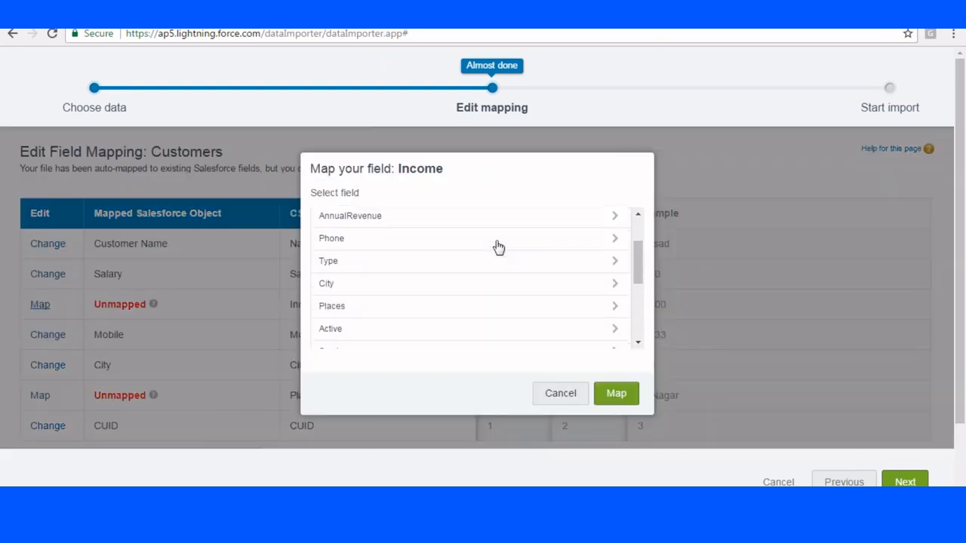
left_click(617, 218)
left_click(616, 394)
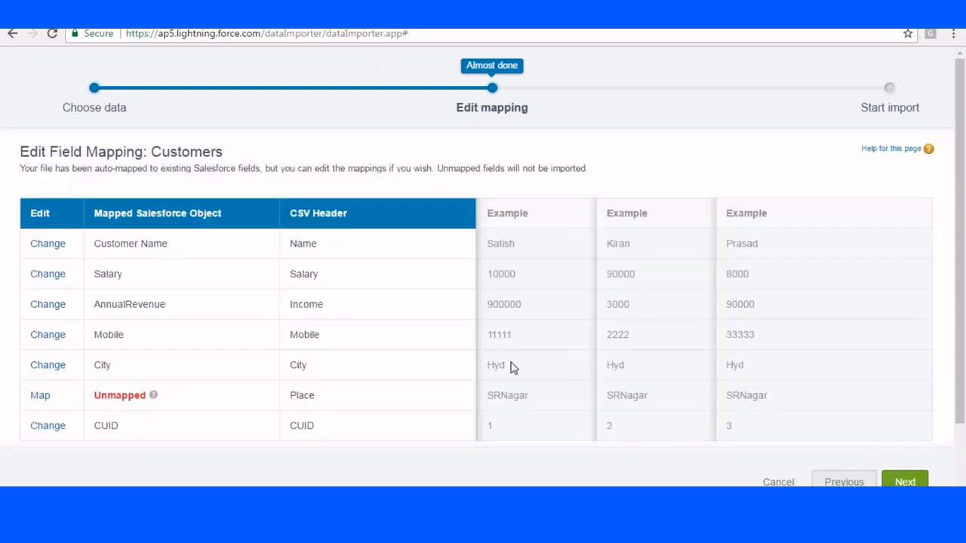
Map the unmapped Place CSV header to the Places field.
left_click(42, 395)
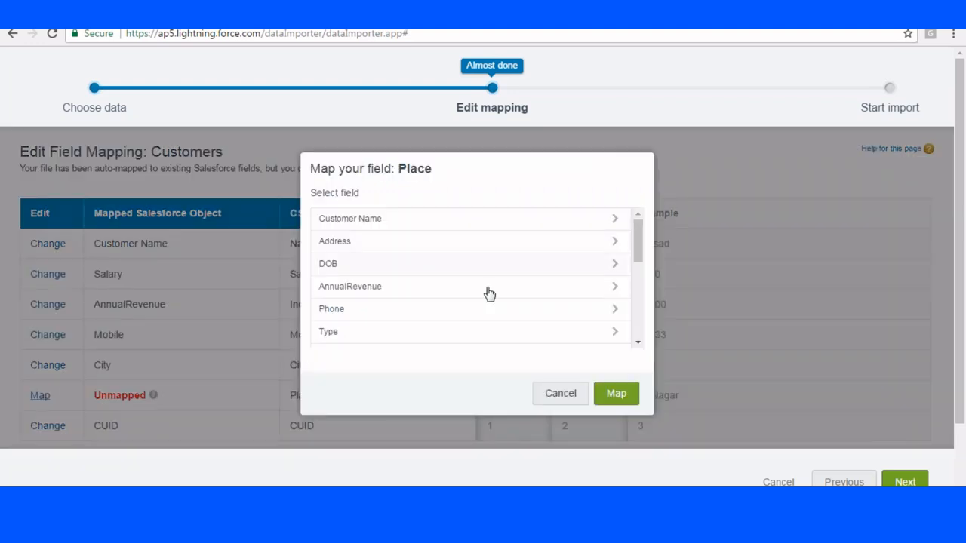
scroll(581, 303, "down", 3)
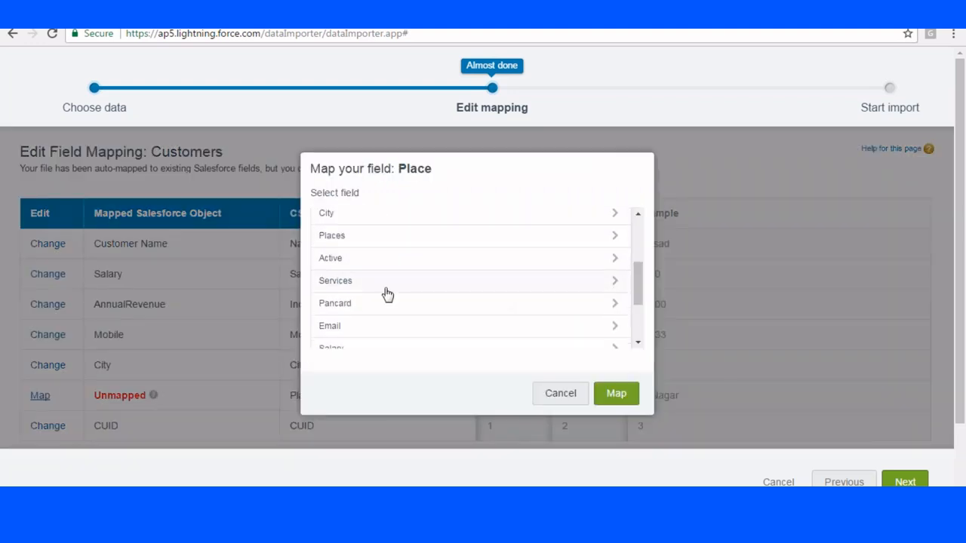
scroll(386, 295, "down", 2)
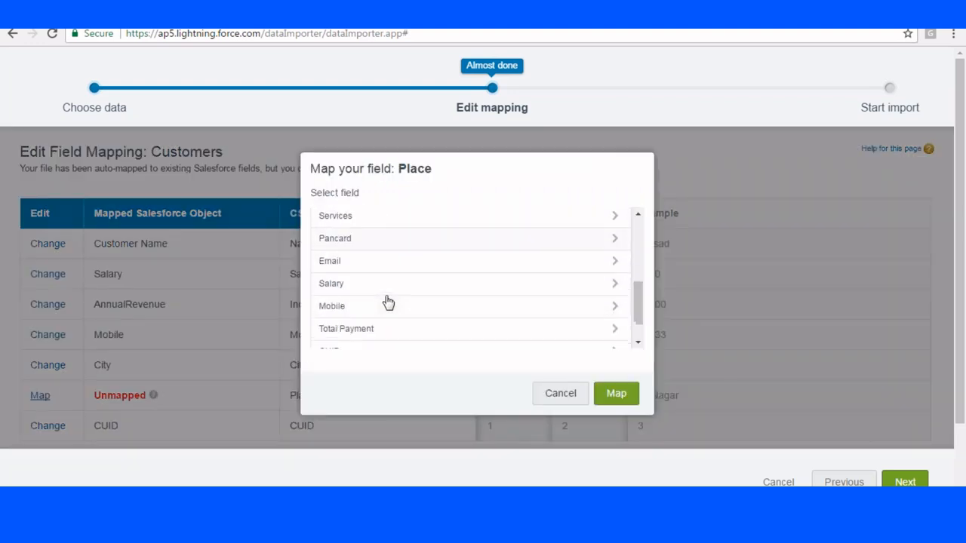
left_click_drag(638, 282, 643, 263)
left_click(610, 281)
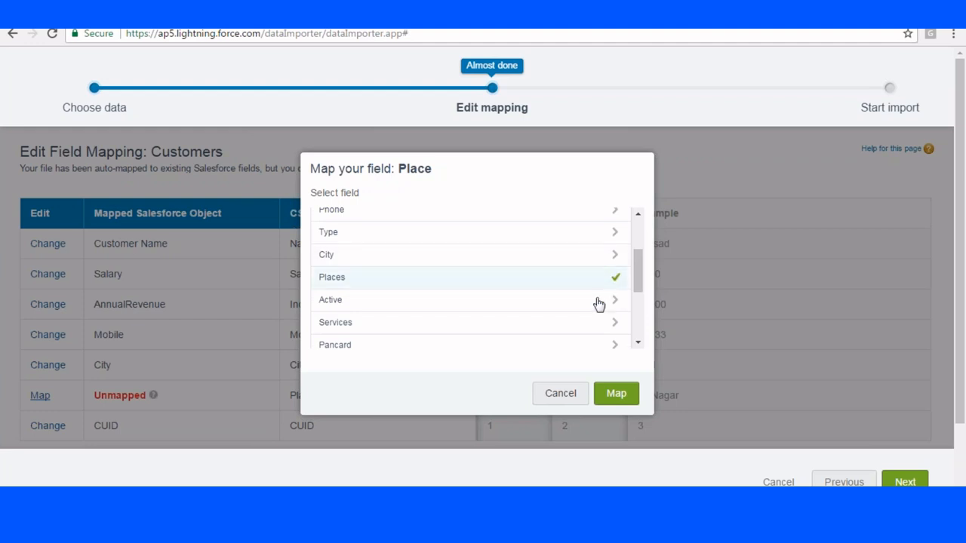
left_click(617, 393)
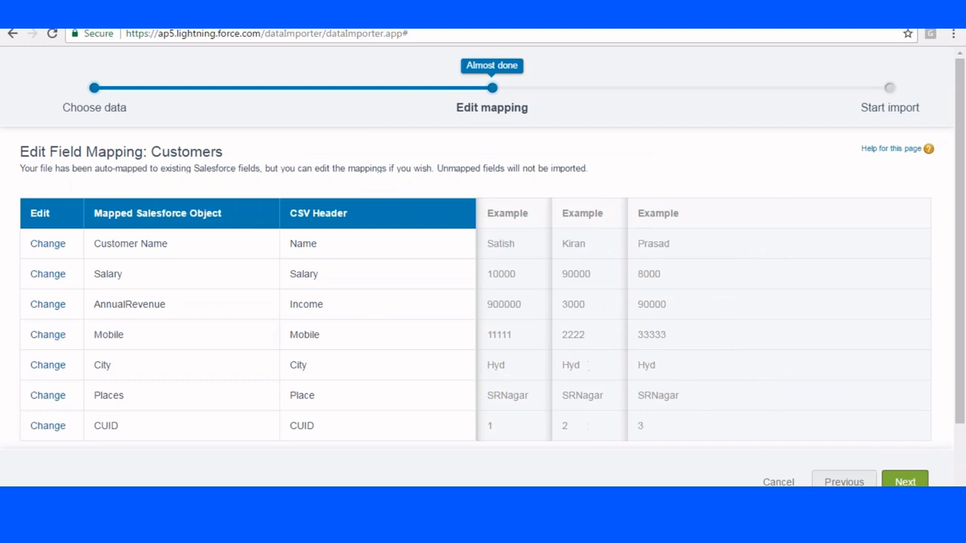
Start the Customers import with the finished mapping and review the bulk data load job's details and batches.
left_click(904, 481)
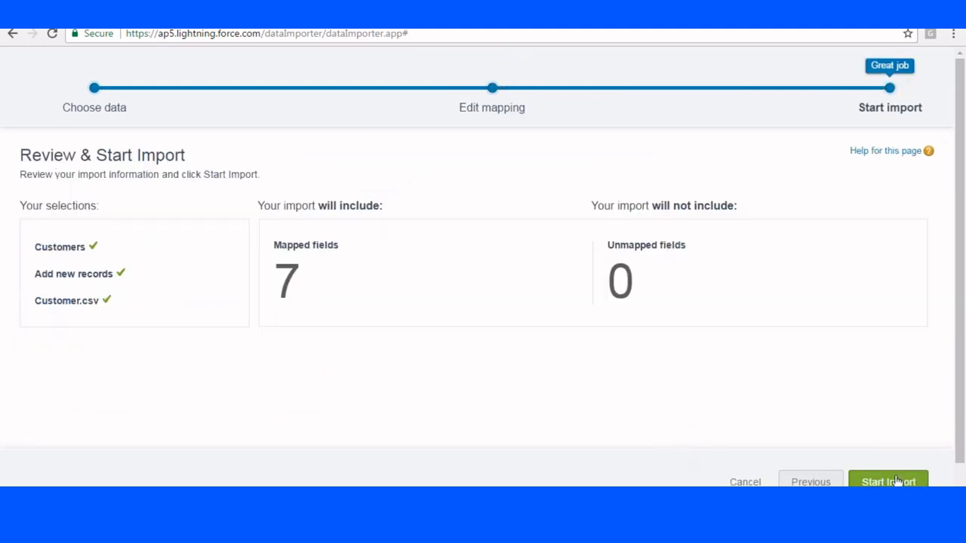
left_click(896, 479)
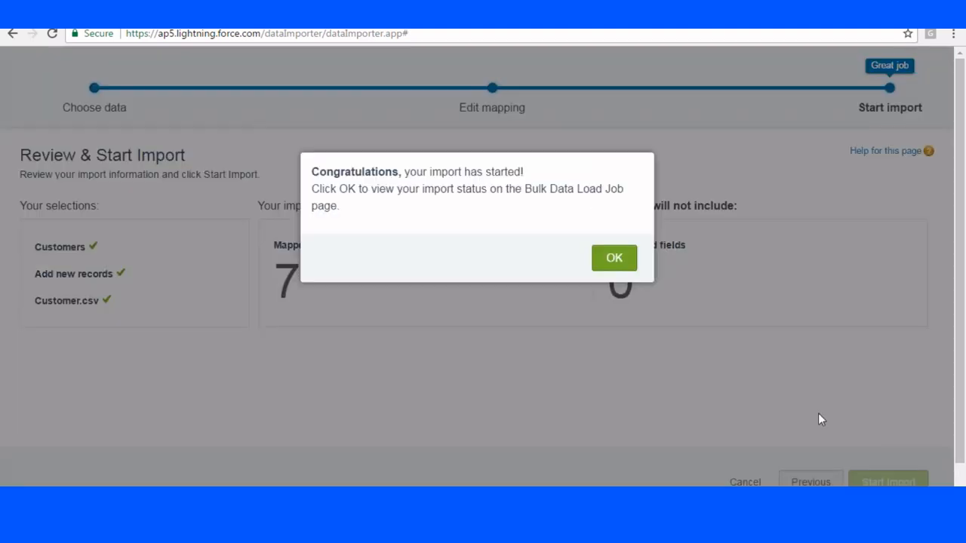
left_click(612, 260)
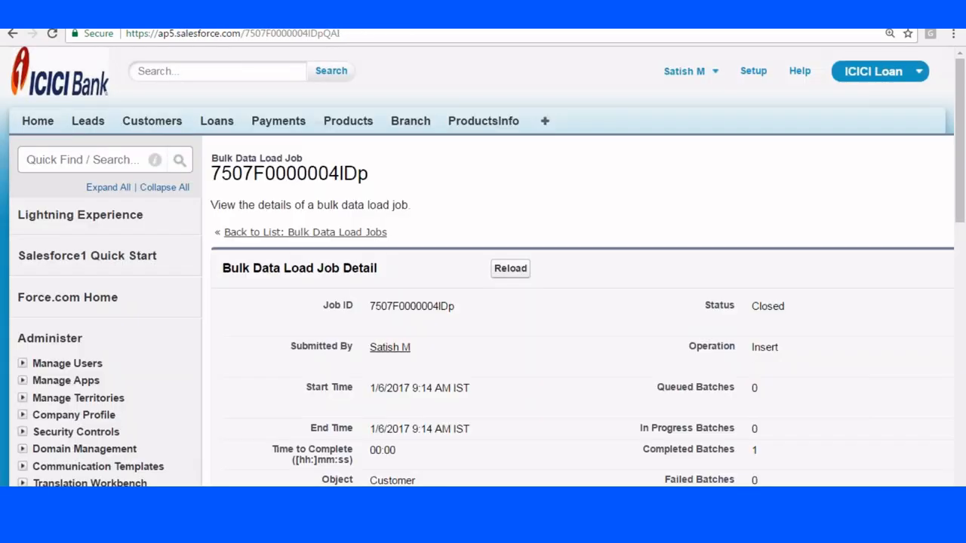
scroll(394, 192, "down", 3)
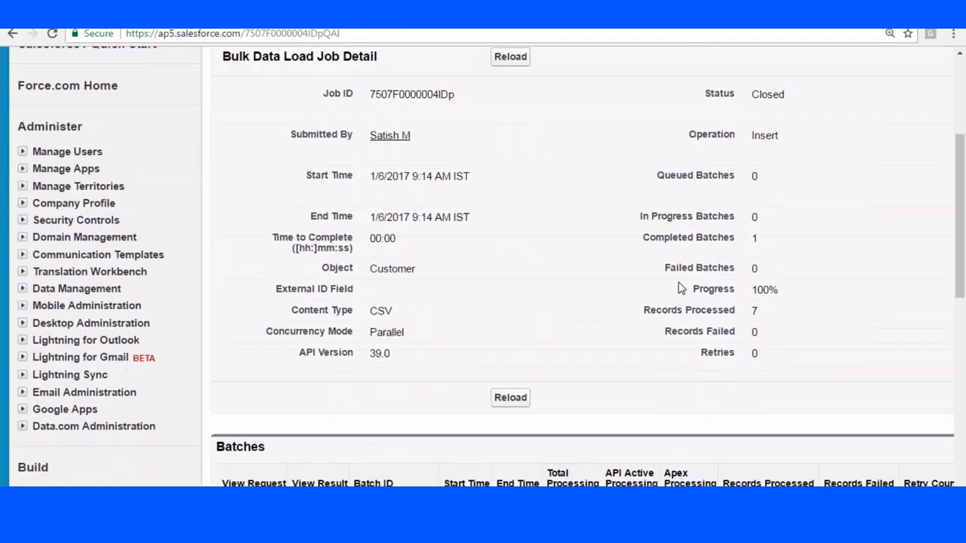
scroll(537, 178, "down", 2)
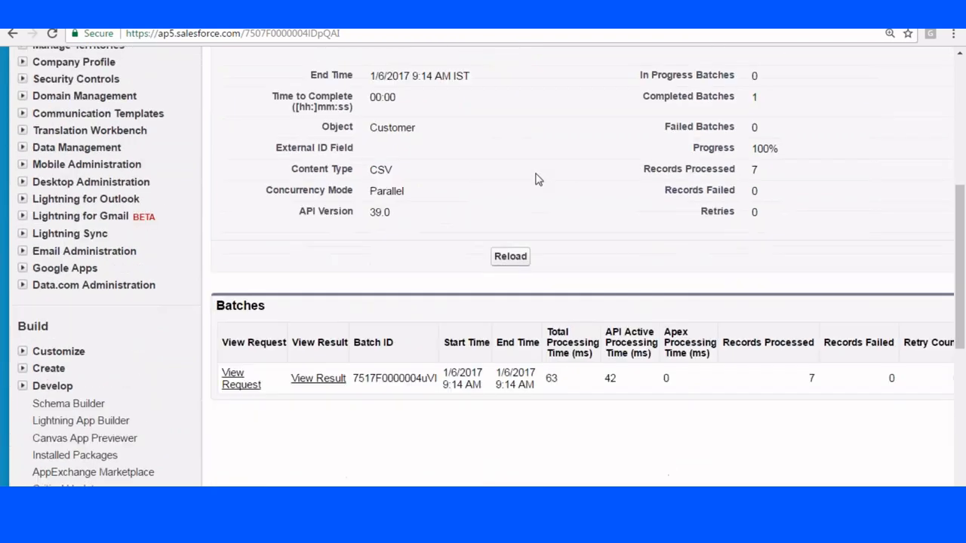
scroll(453, 301, "down", 1)
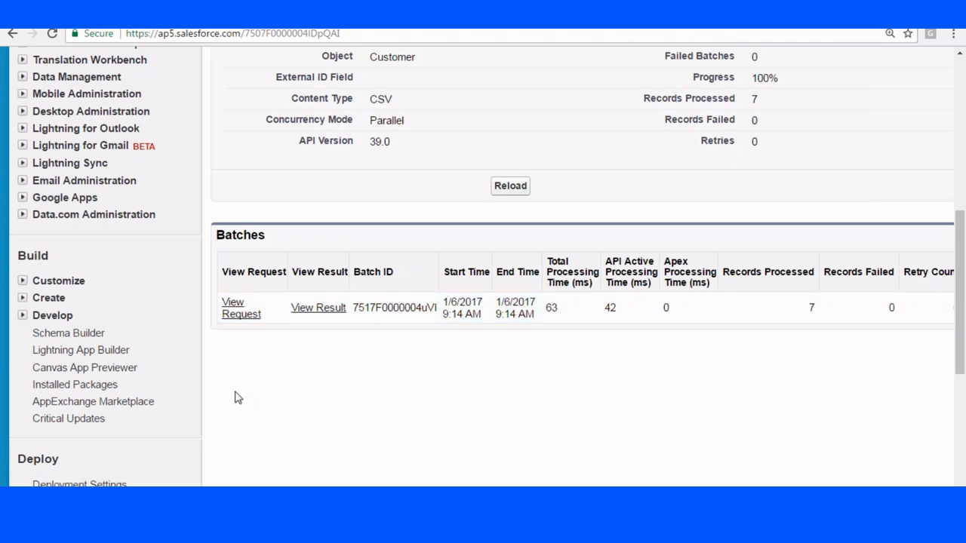
Open the Data Export page under Data Management in Setup.
scroll(237, 362, "up", 4)
scroll(173, 195, "down", 3)
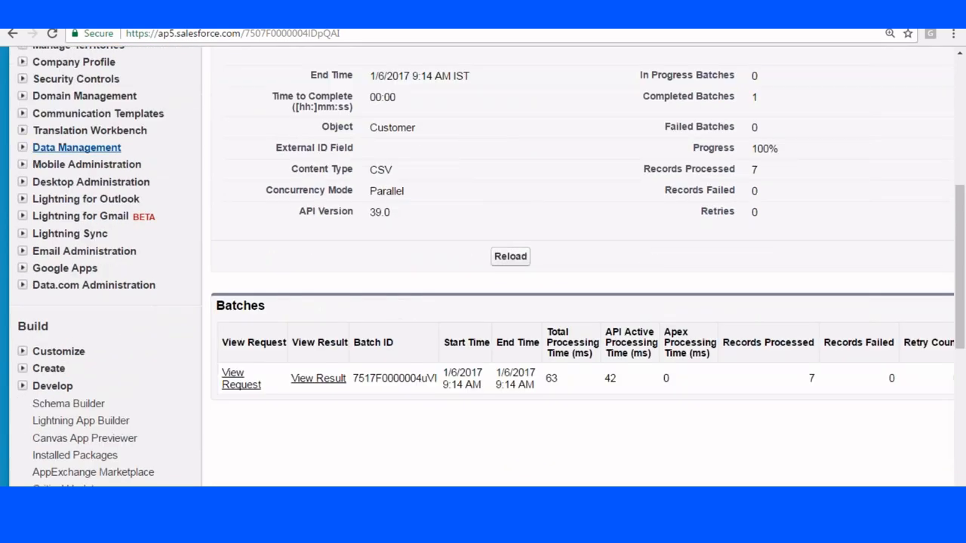
left_click(23, 147)
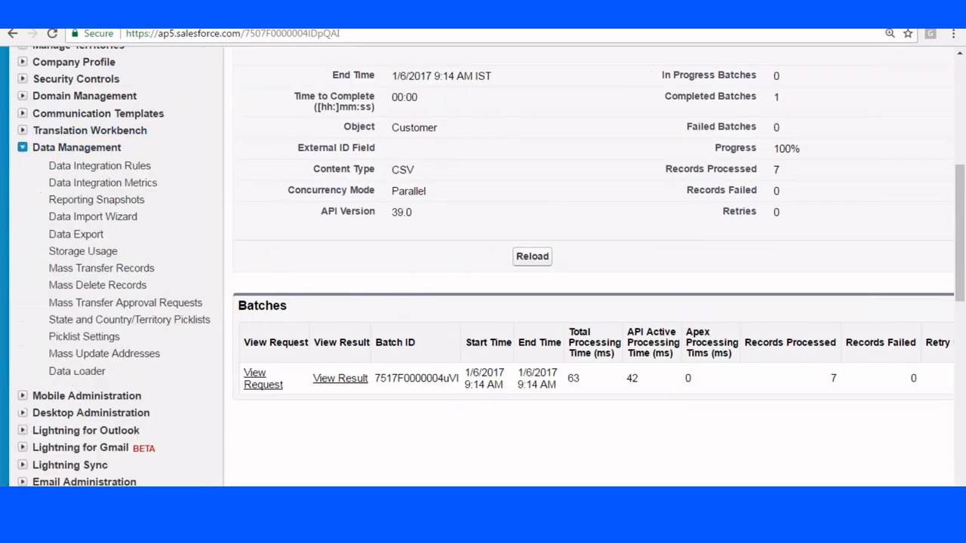
scroll(264, 147, "down", 2)
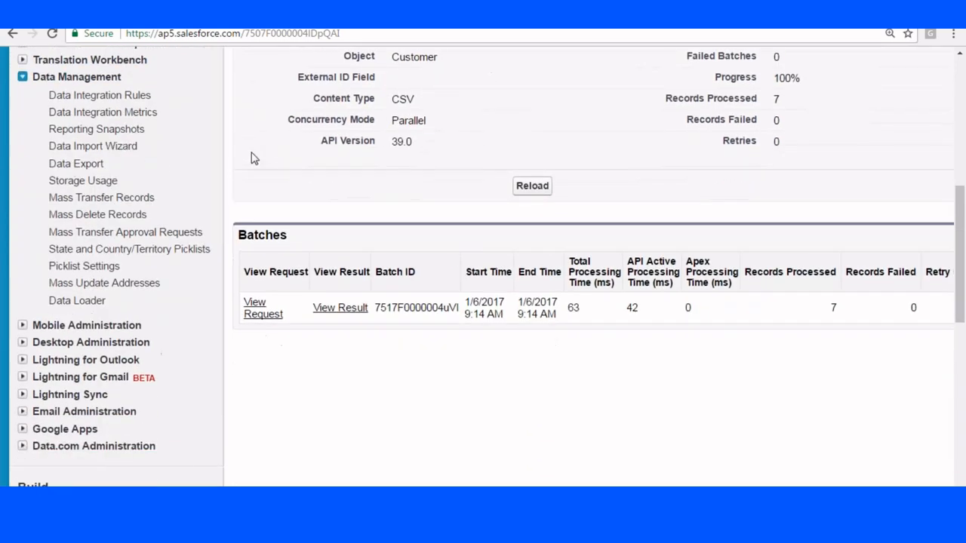
left_click(75, 165)
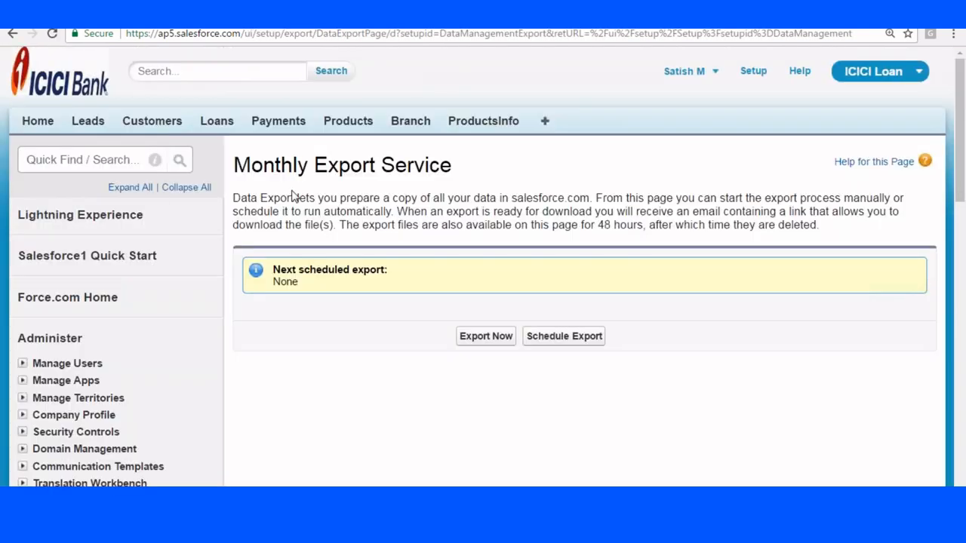
Start an immediate data export with the Customer__c object selected.
scroll(370, 280, "down", 2)
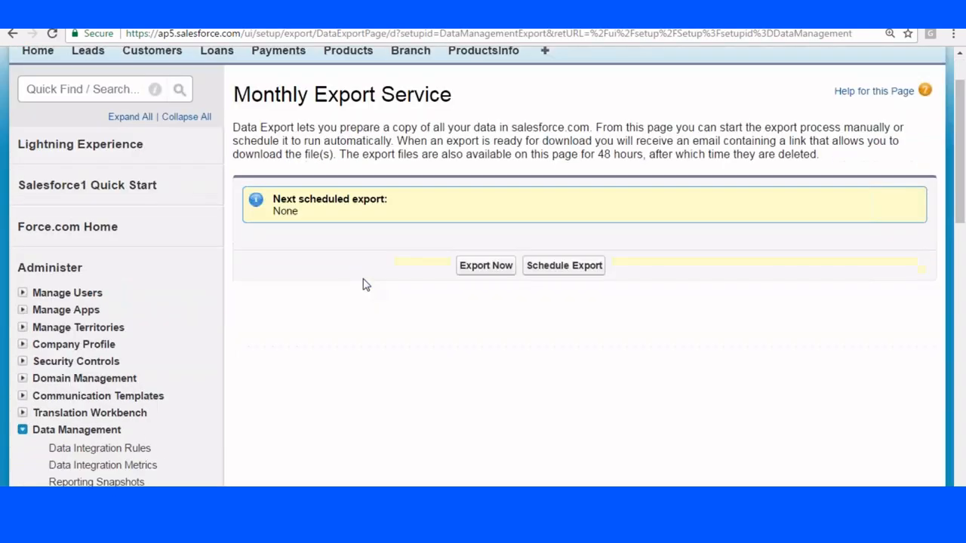
left_click(483, 269)
scroll(483, 302, "down", 13)
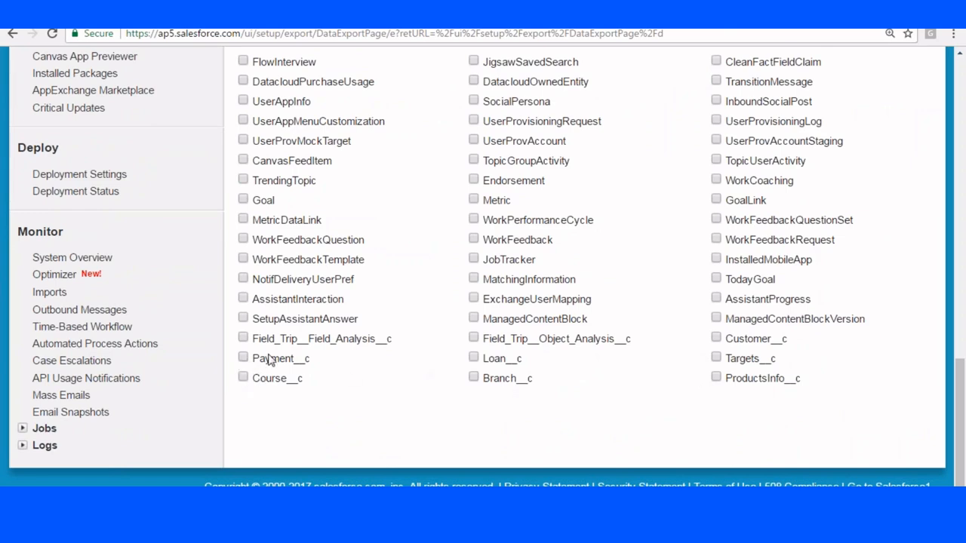
left_click(716, 339)
scroll(573, 381, "up", 4)
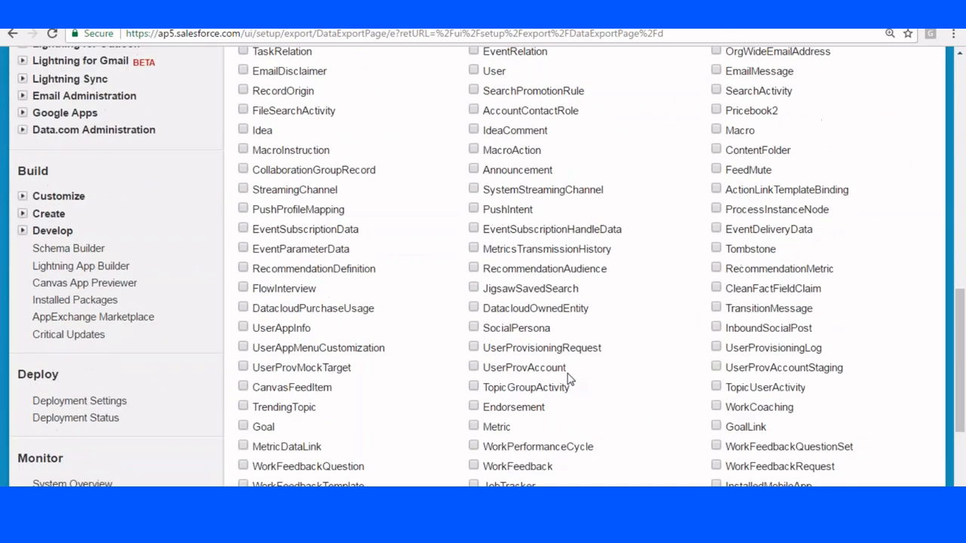
scroll(569, 378, "up", 8)
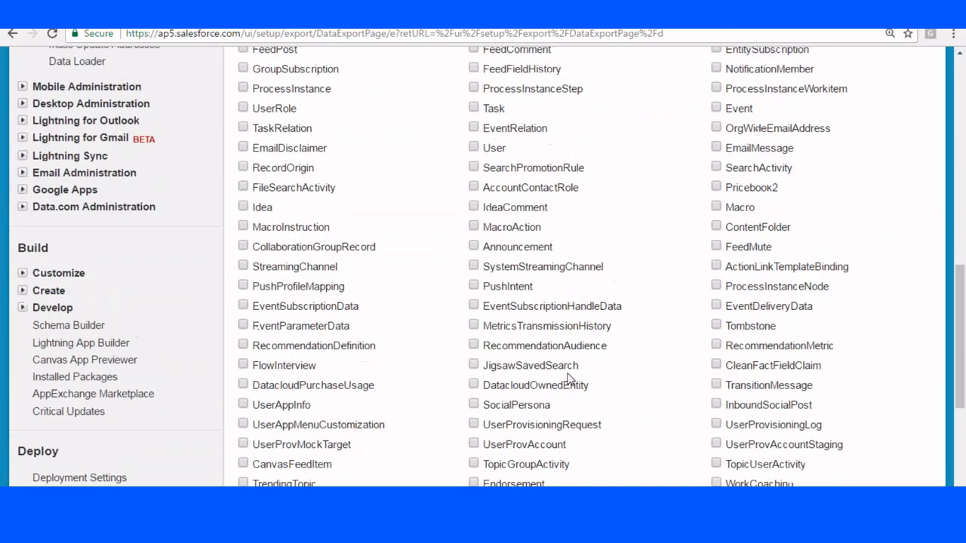
left_click(477, 188)
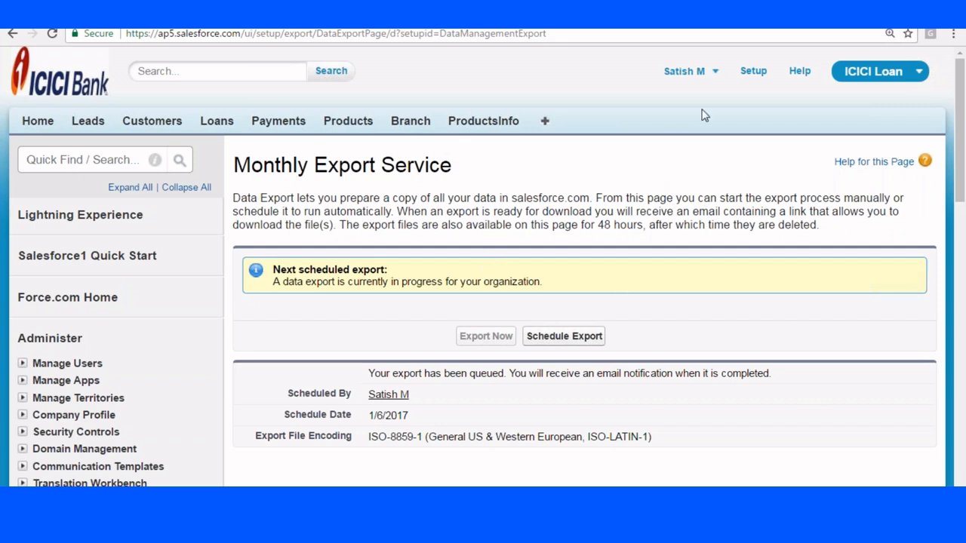
Go to the Setup home page, and switch to the Paint application.
left_click(753, 71)
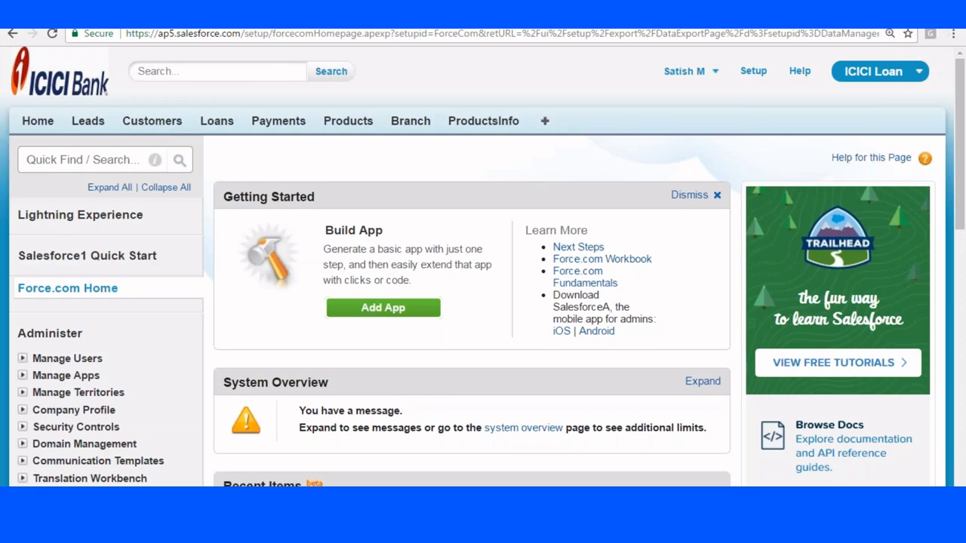
left_click(19, 528)
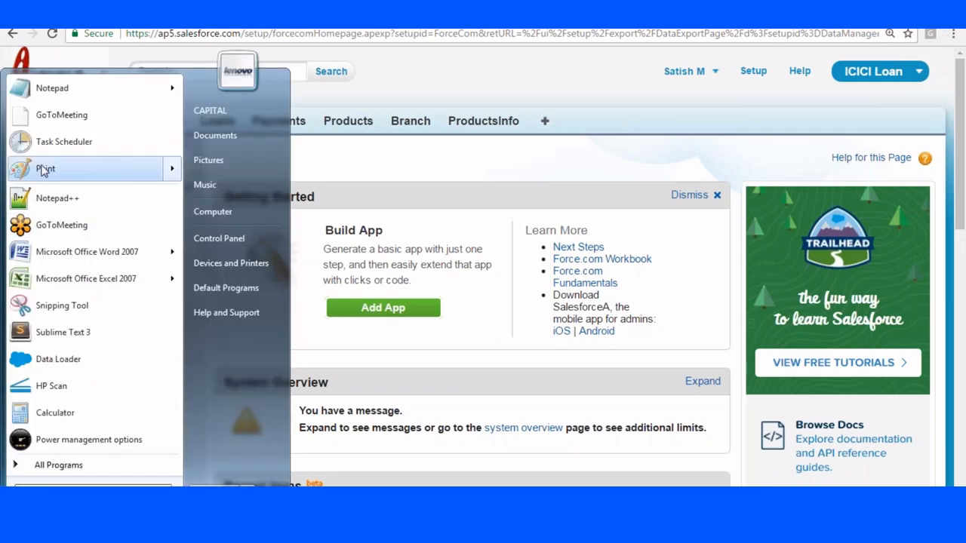
left_click(43, 167)
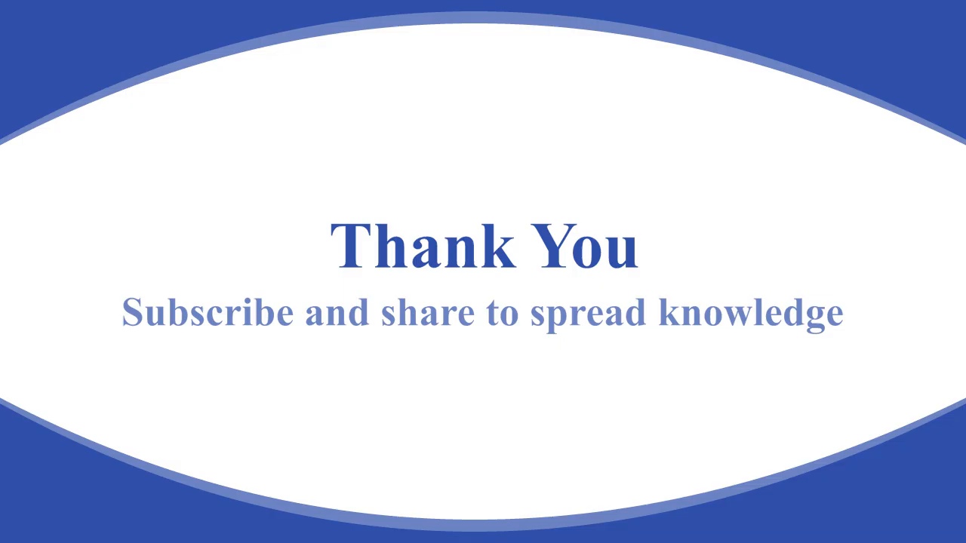